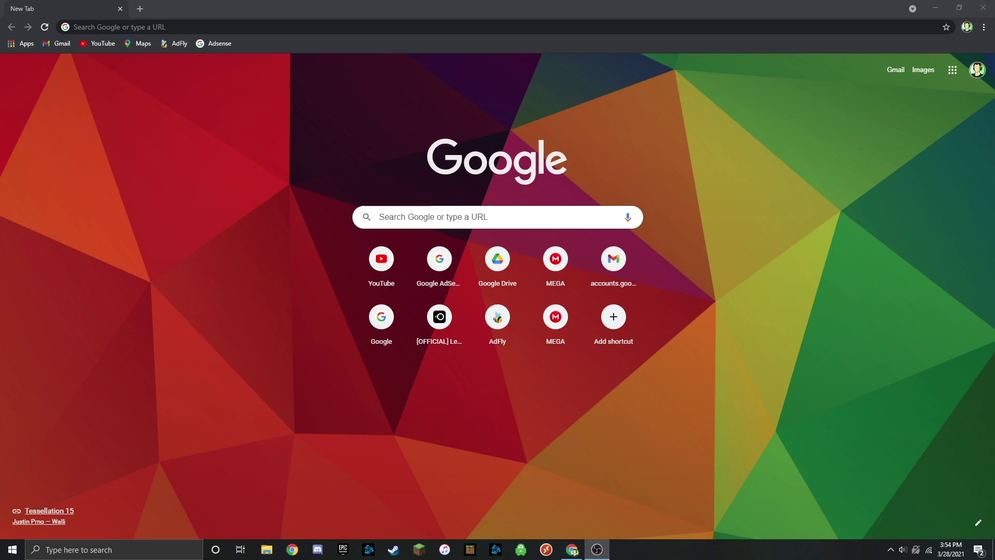
Load the altstore.io website in Google Chrome
left_click(216, 30)
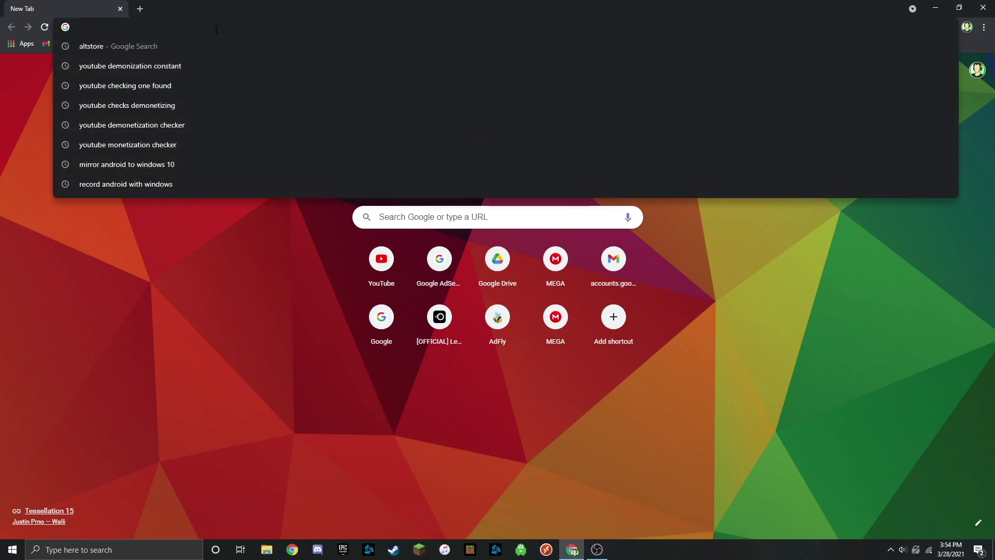
type("alts")
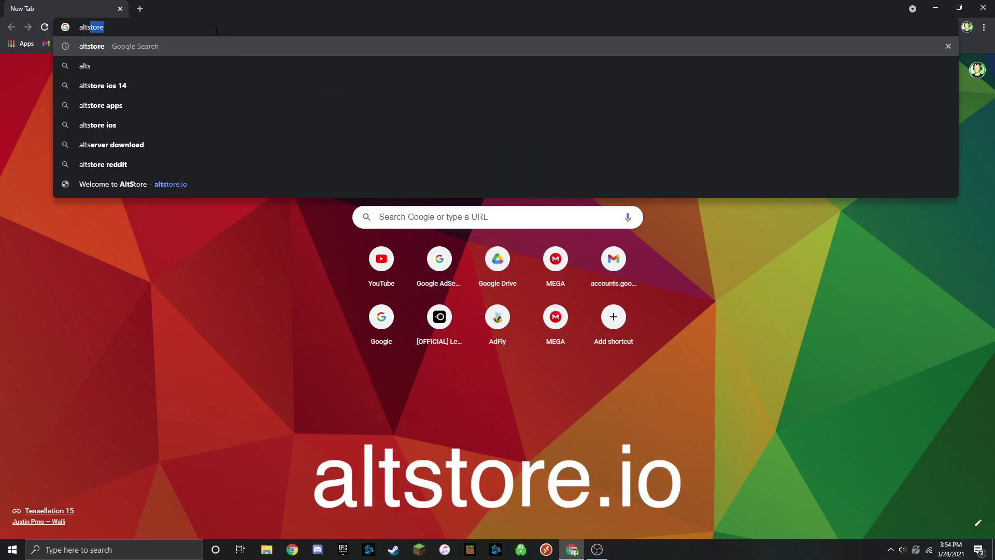
type("t")
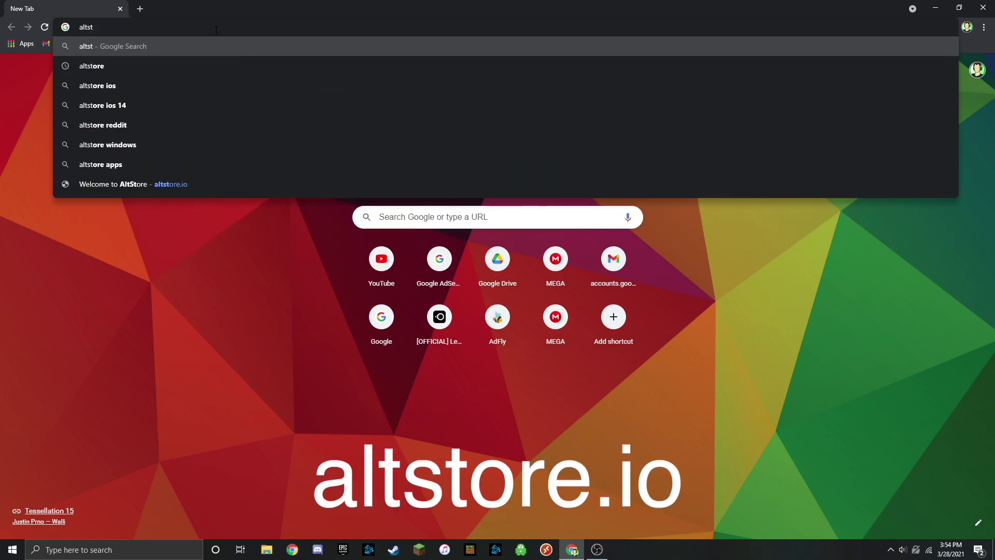
type("ore.io")
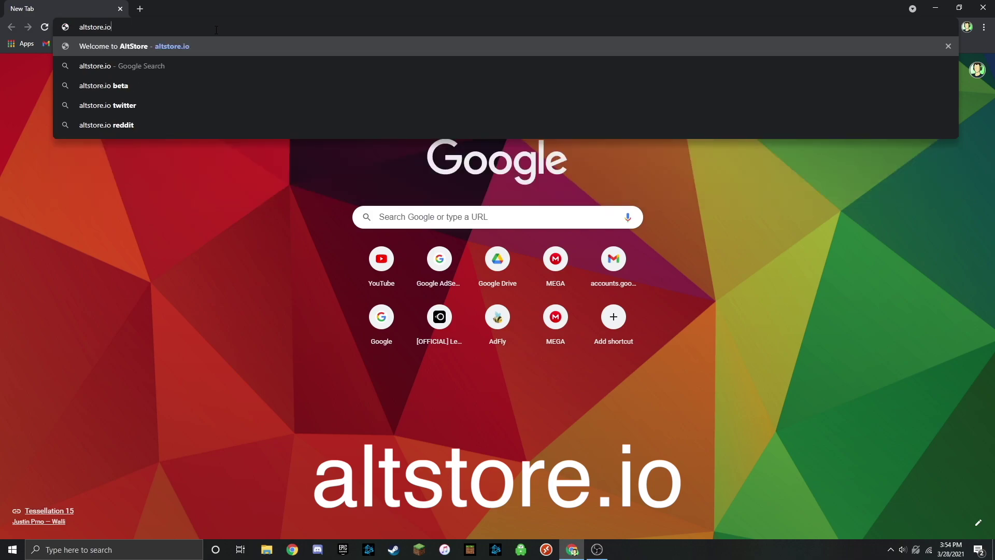
key("Return")
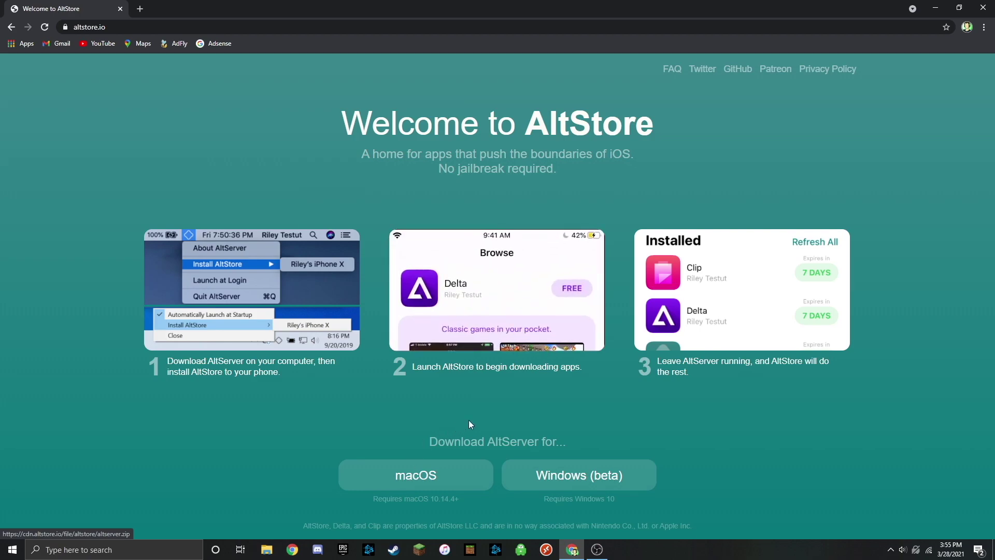
Download the Windows (beta) AltServer installer, altinstaller.zip, into the Downloads folder
left_click(576, 479)
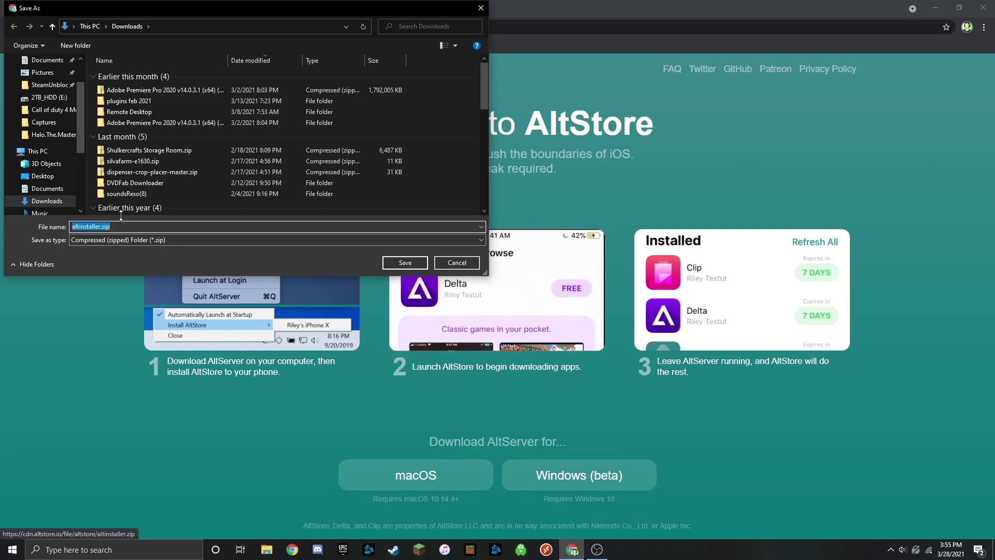
scroll(58, 173, "up", 2)
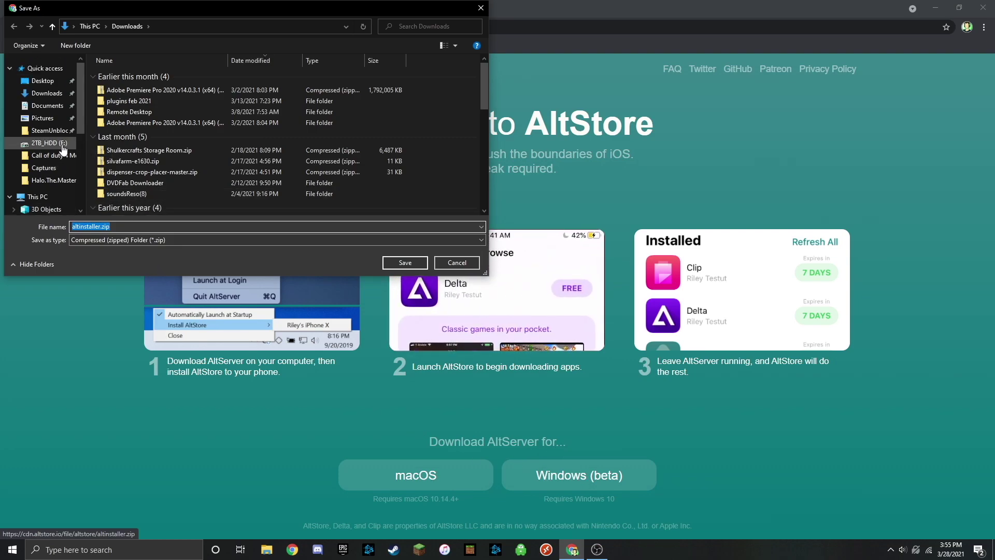
scroll(49, 192, "down", 2)
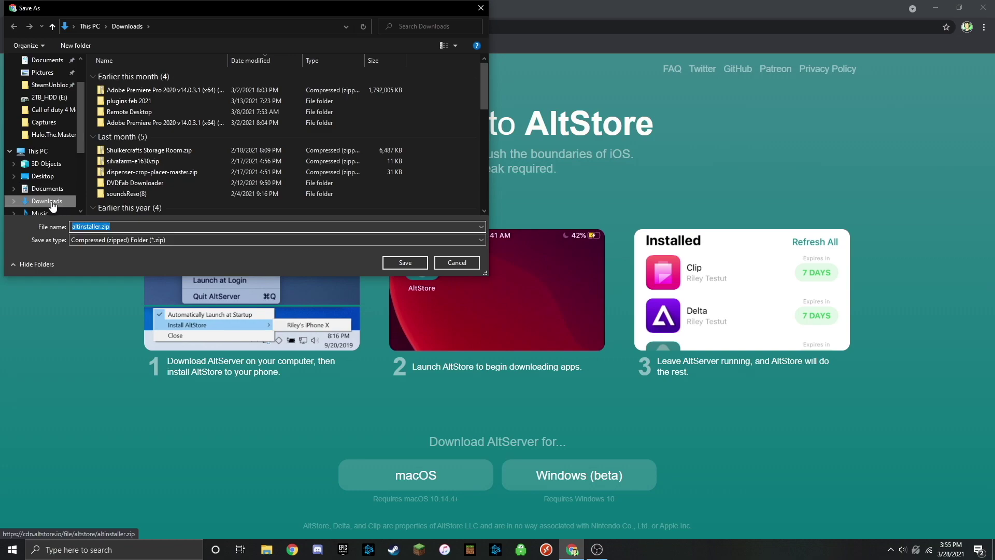
scroll(47, 205, "down", 1)
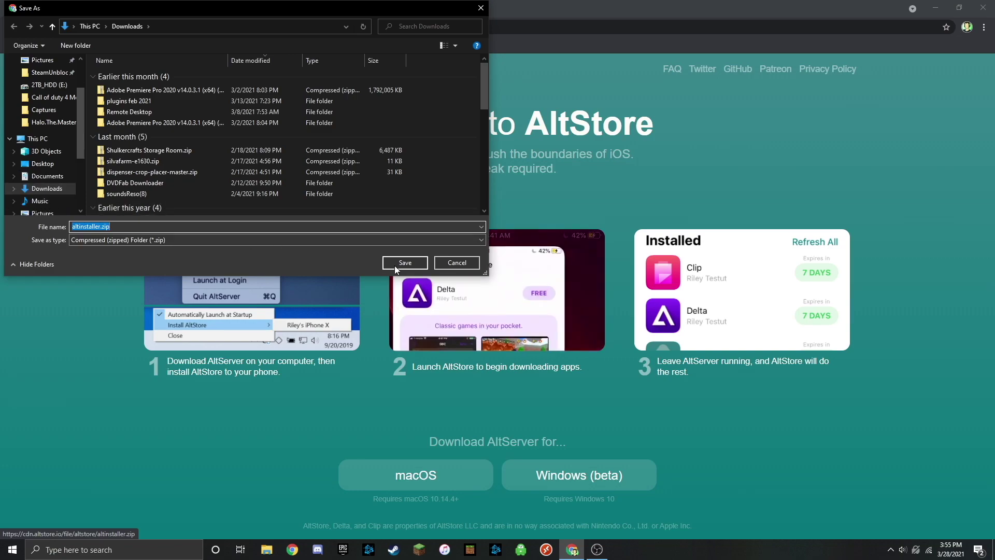
left_click(395, 266)
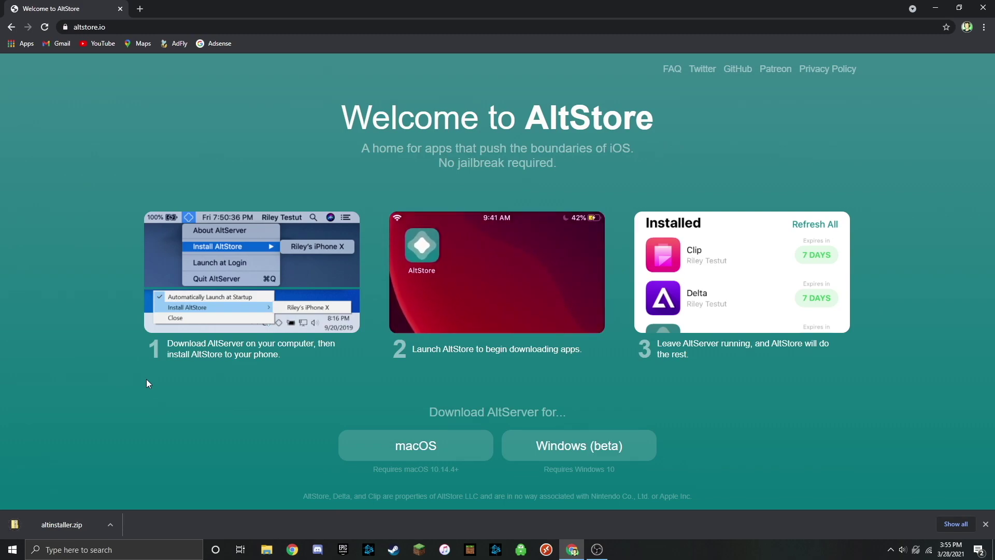
Run setup.exe from altinstaller.zip and install AltServer to C:\Program Files (x86)\AltServer\
left_click(71, 527)
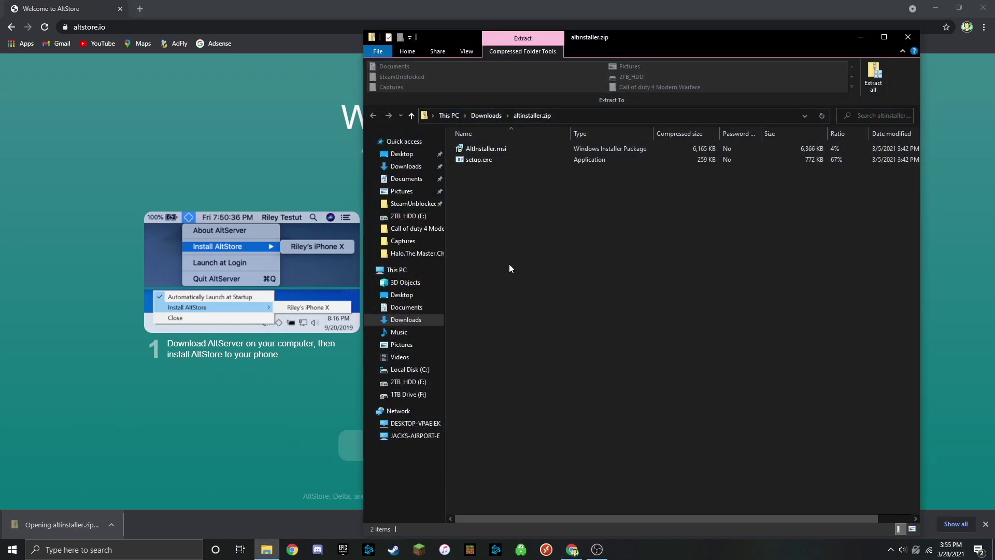
double_click(485, 160)
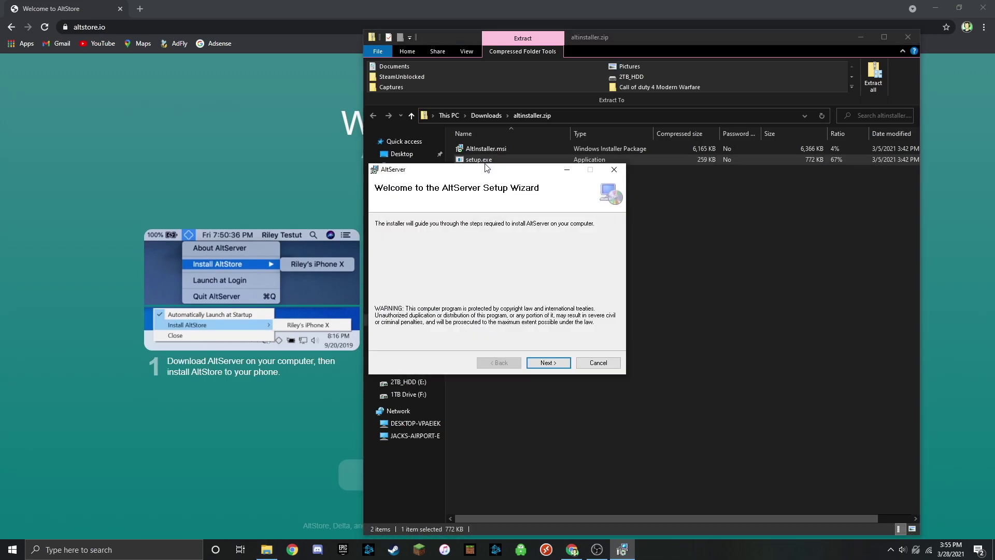
left_click_drag(487, 167, 434, 186)
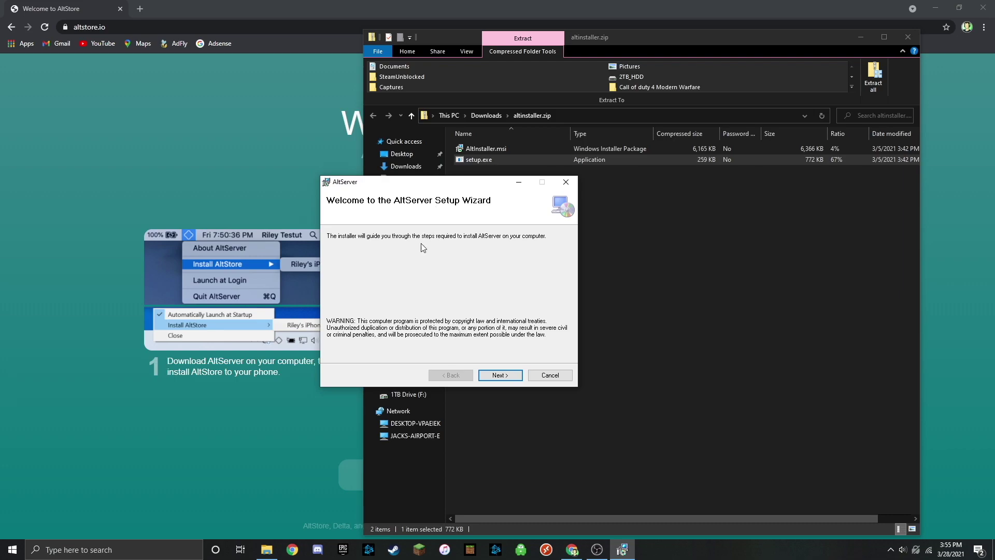
left_click(490, 375)
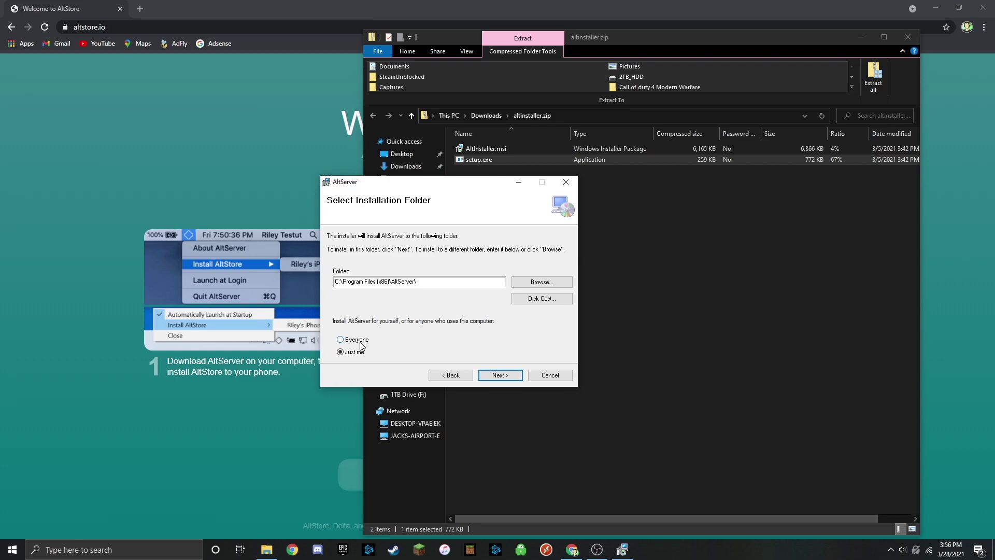
left_click(513, 375)
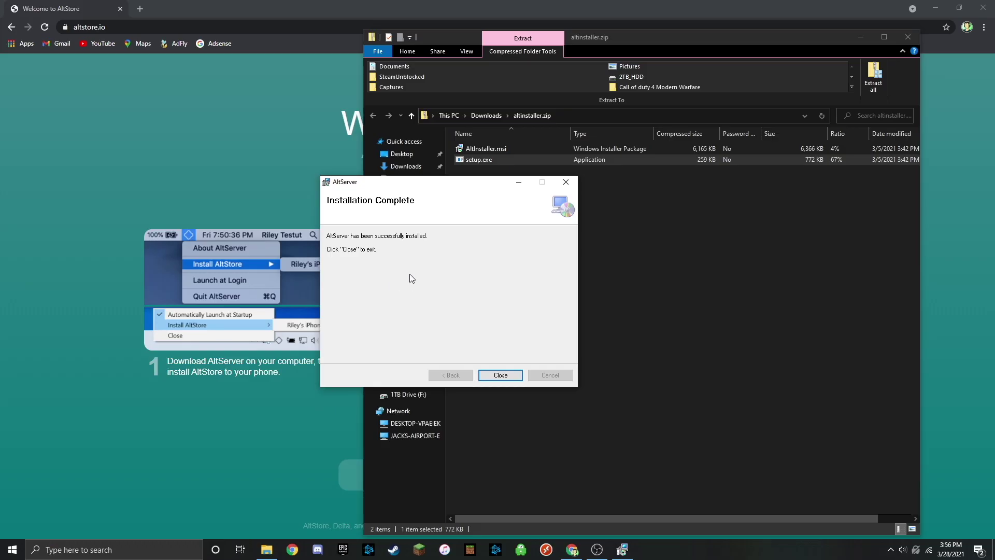
left_click(499, 375)
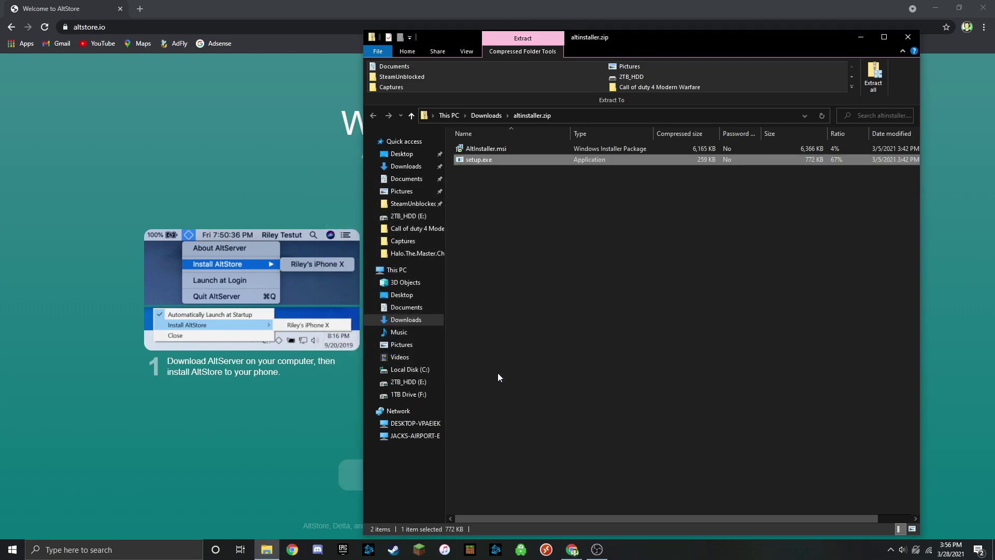
Close File Explorer and Chrome, then search Windows for 'altserver'
left_click(908, 37)
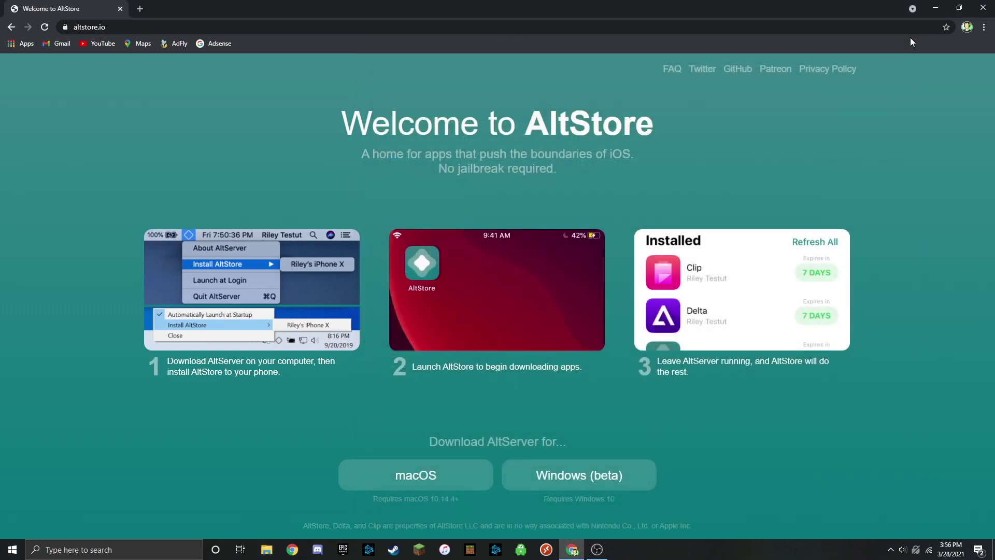
left_click(936, 7)
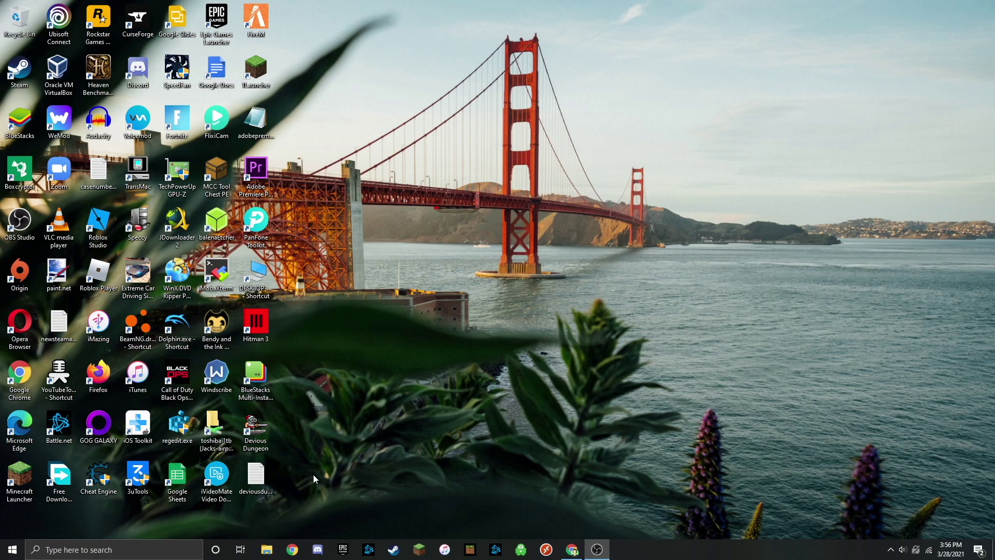
left_click(156, 550)
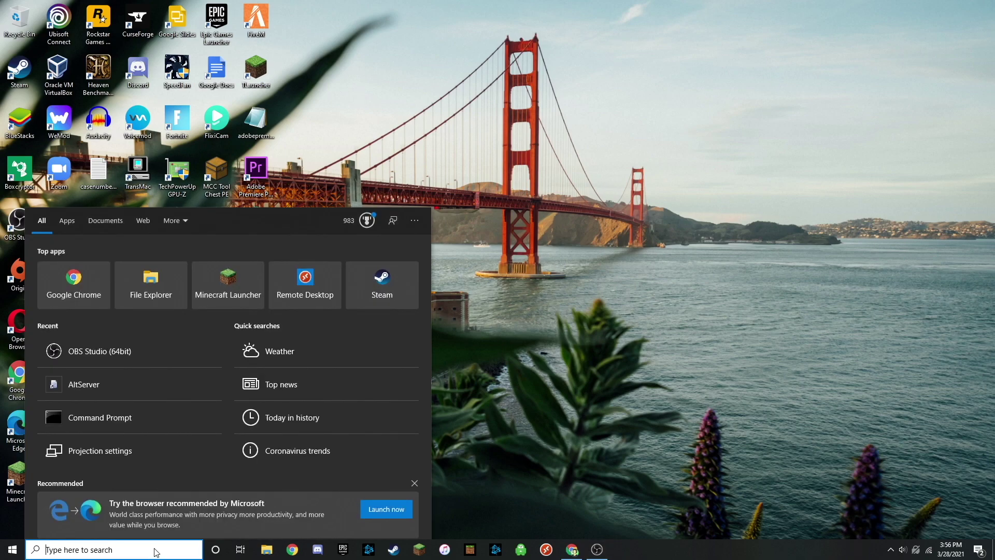
type("alt")
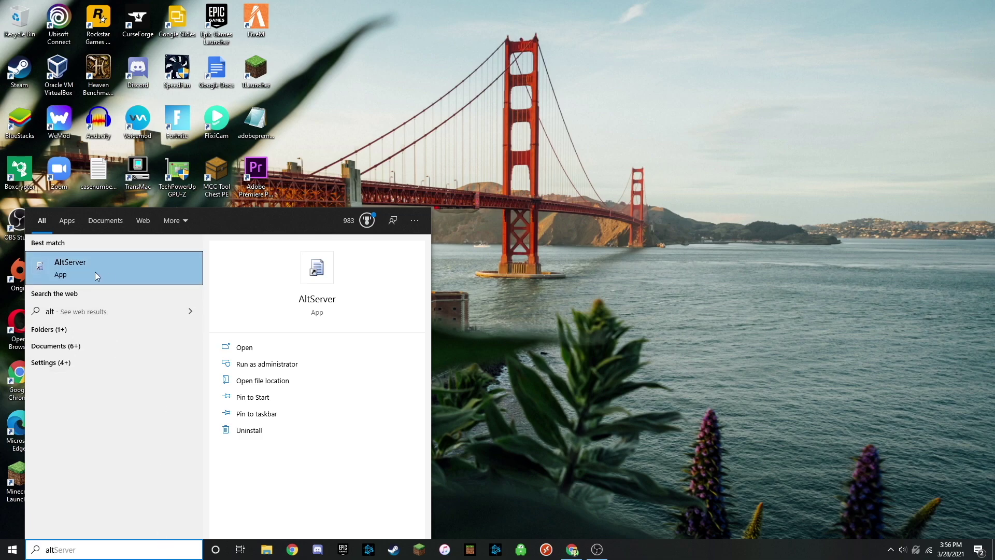
type("server")
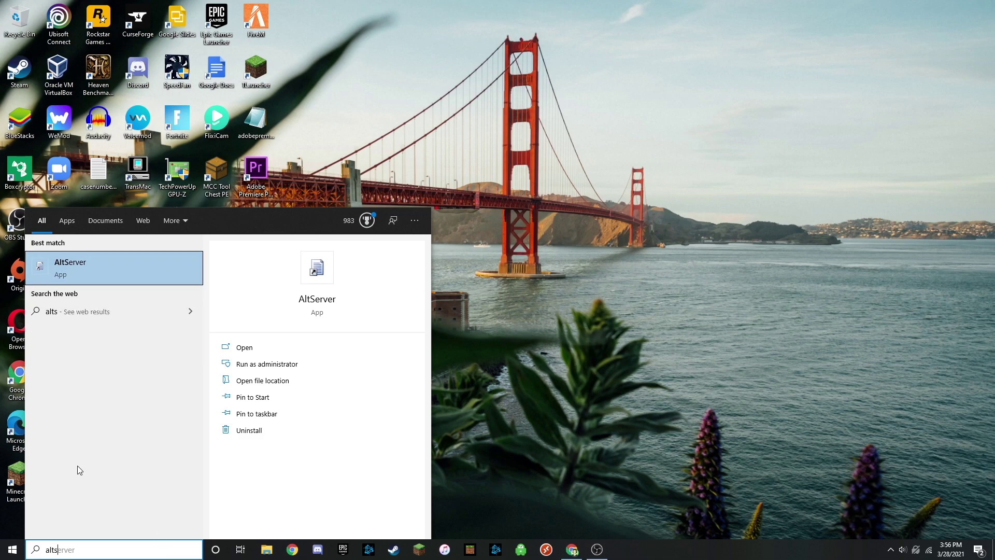
Launch AltServer, enable automatic update checks, and request the missing iCloud download
left_click(108, 272)
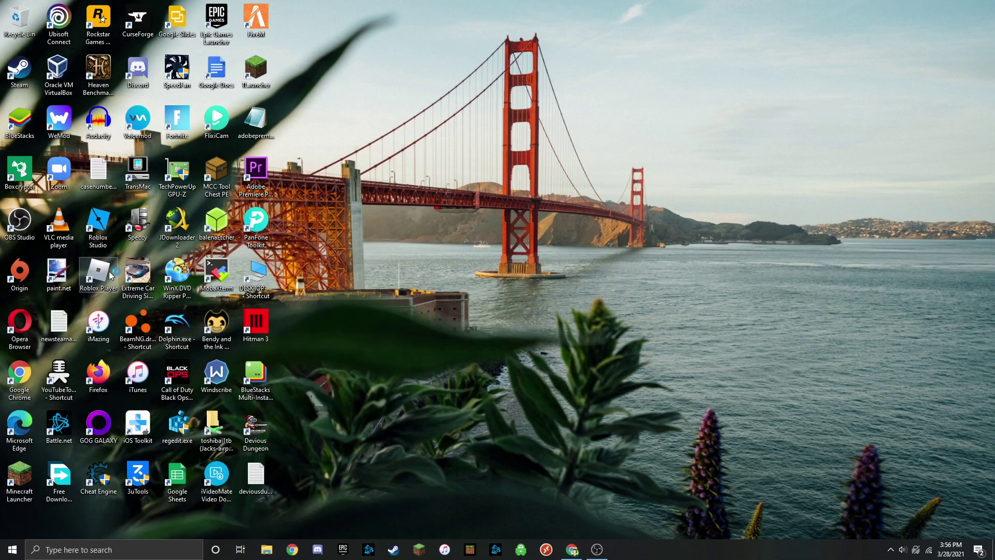
left_click_drag(162, 36, 512, 147)
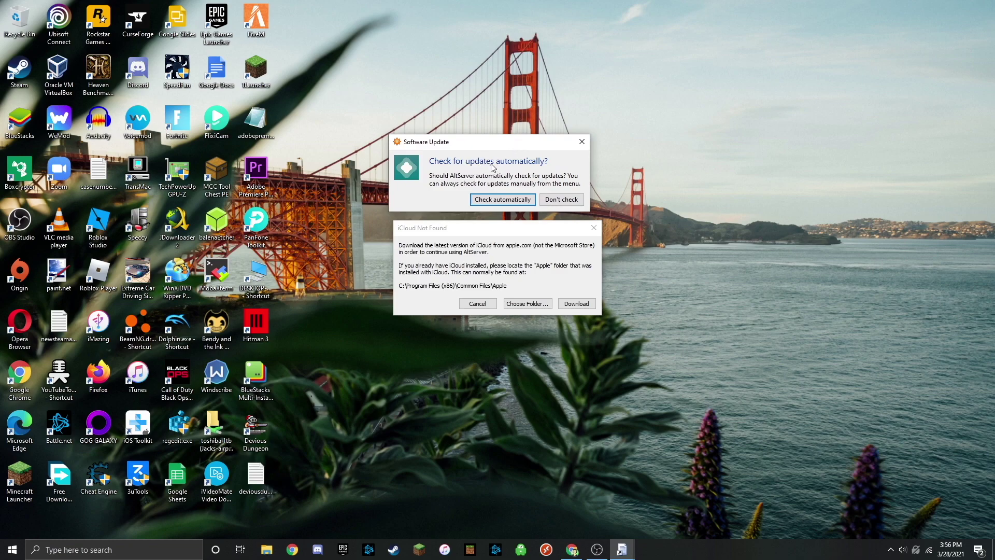
left_click(489, 199)
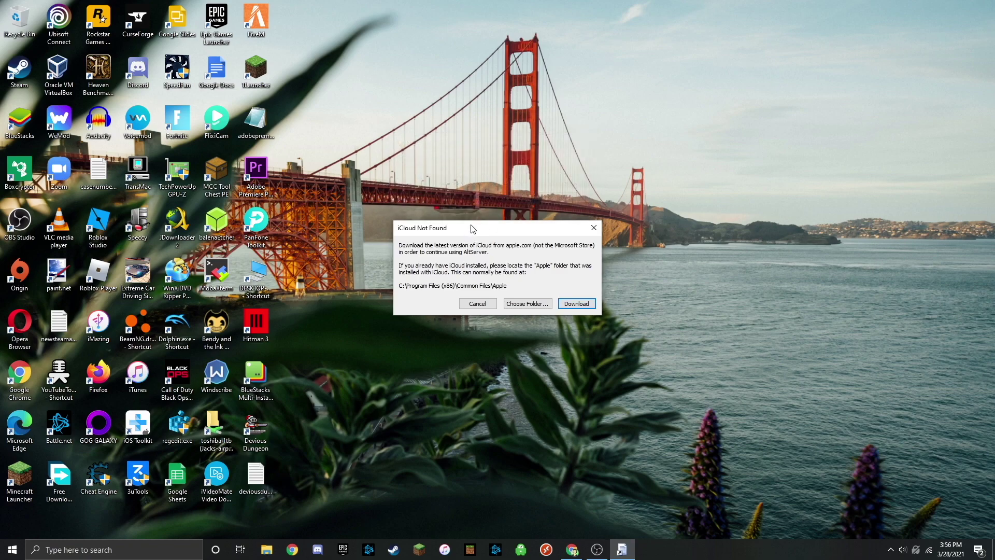
left_click_drag(472, 228, 464, 224)
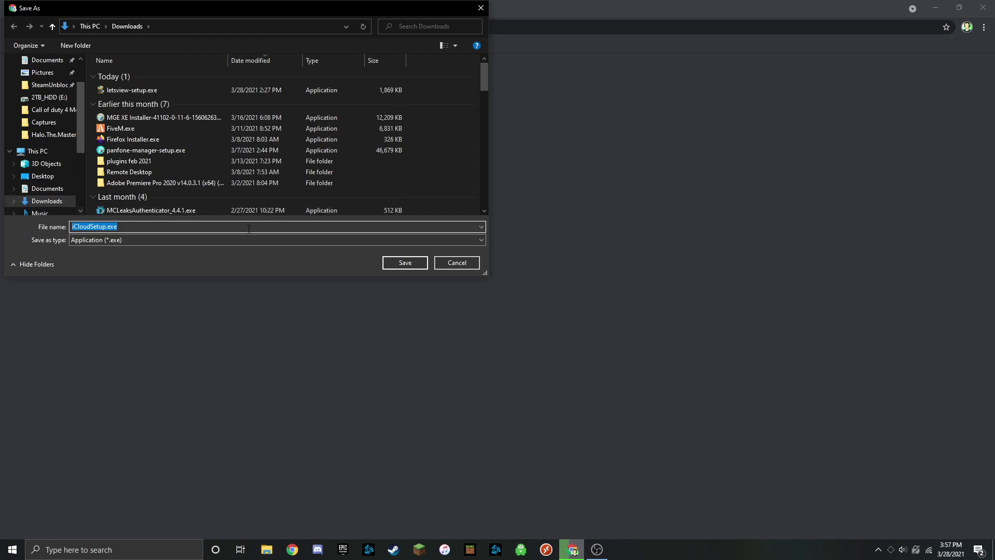
Save and run iCloudSetup.exe, accept the license, finish installing, and dismiss the restart prompt
left_click(391, 263)
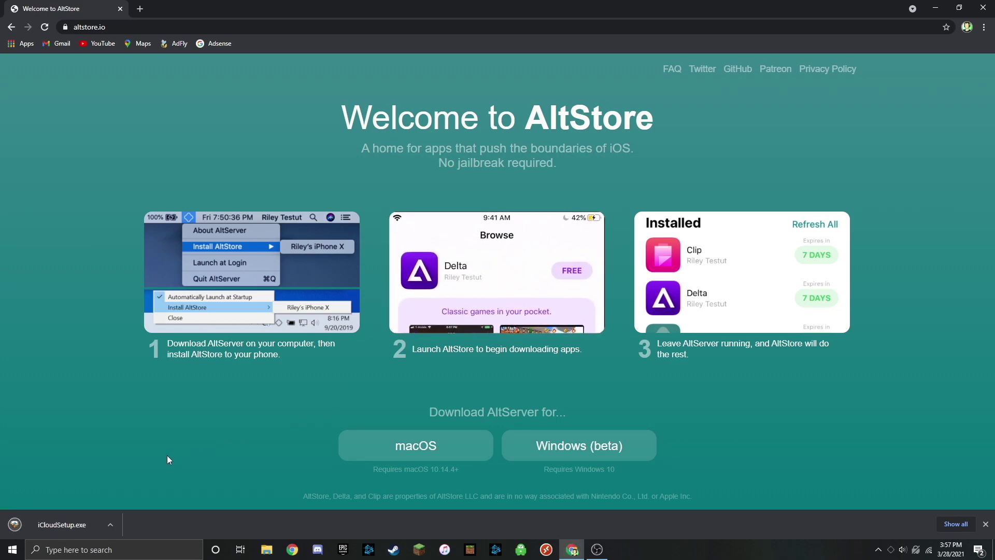
left_click(67, 525)
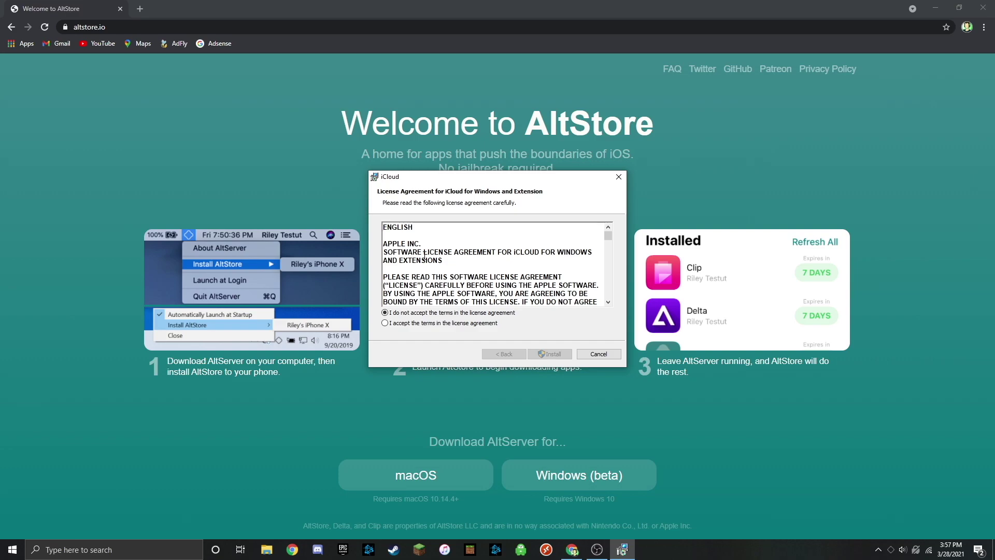
left_click(393, 323)
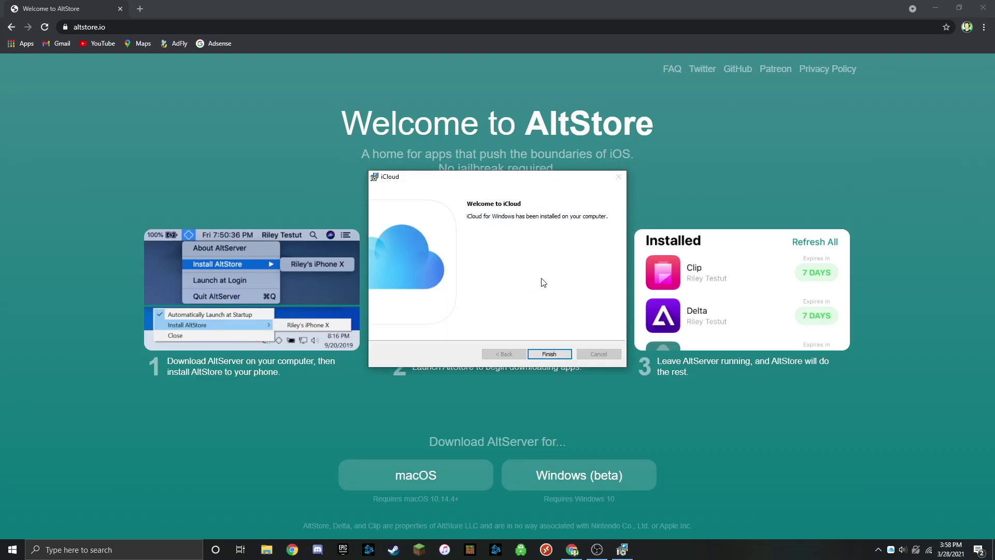
left_click(550, 353)
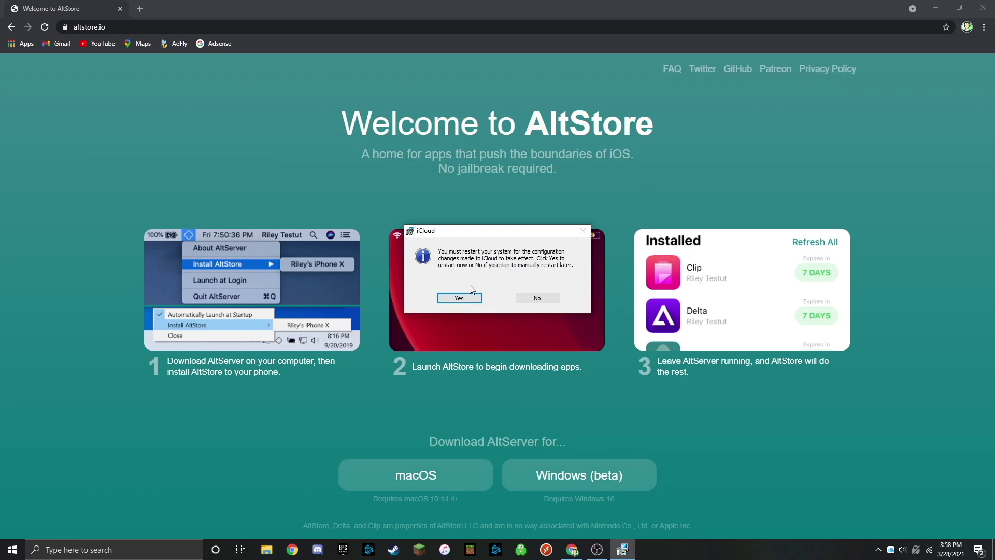
left_click(544, 297)
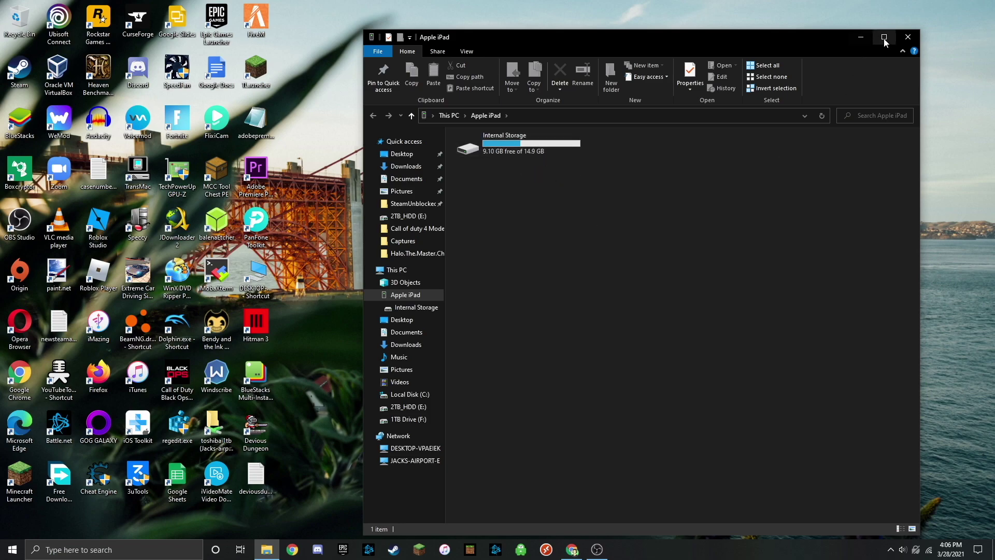
Close the Apple iPad File Explorer window
left_click(909, 37)
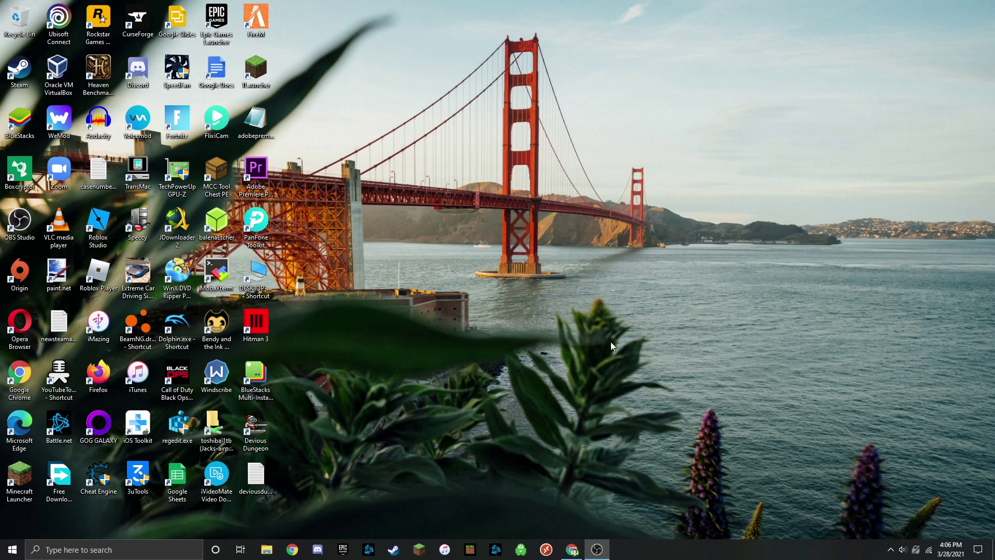
From AltServer's tray icon, choose Install AltStore for the 'iPad Air old' device
left_click(893, 550)
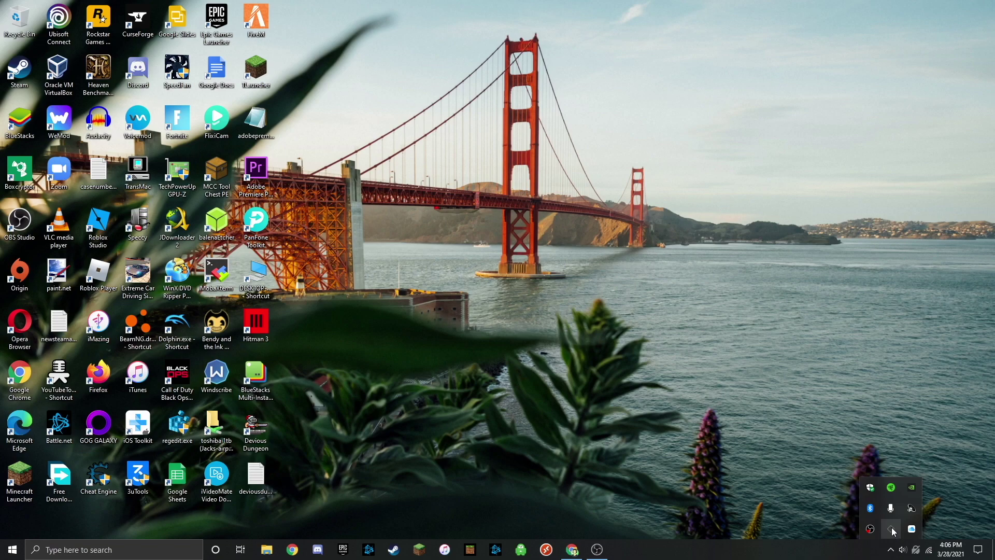
right_click(892, 529)
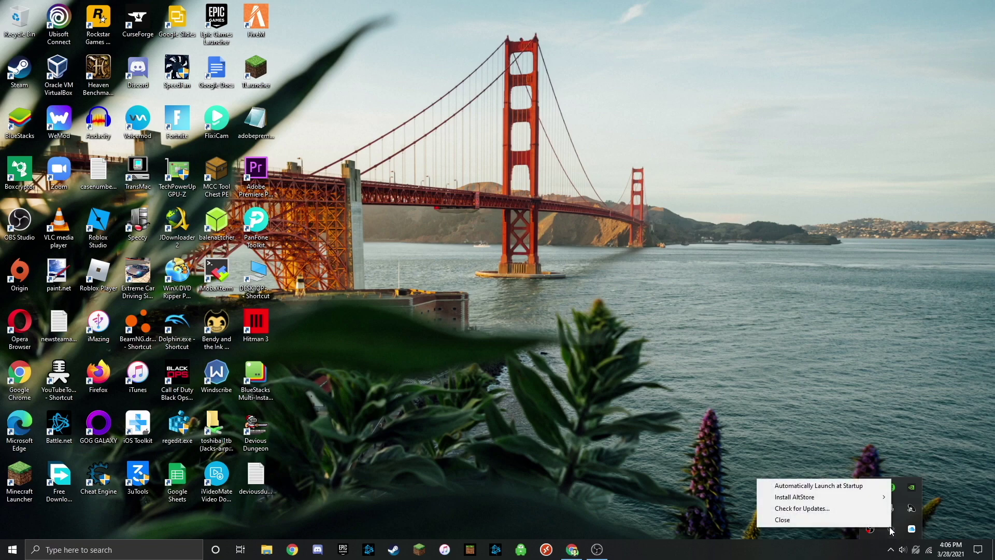
mouse_move(873, 502)
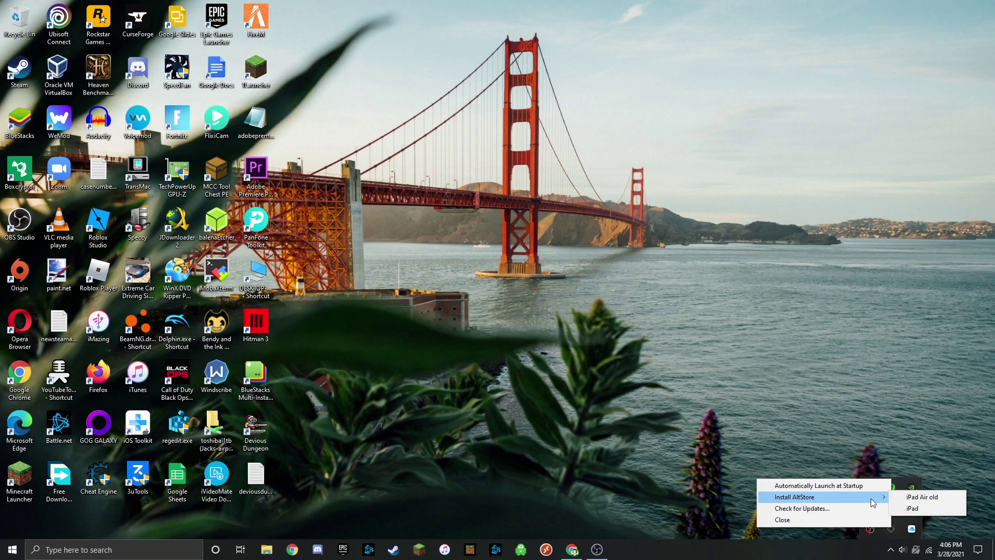
left_click(919, 498)
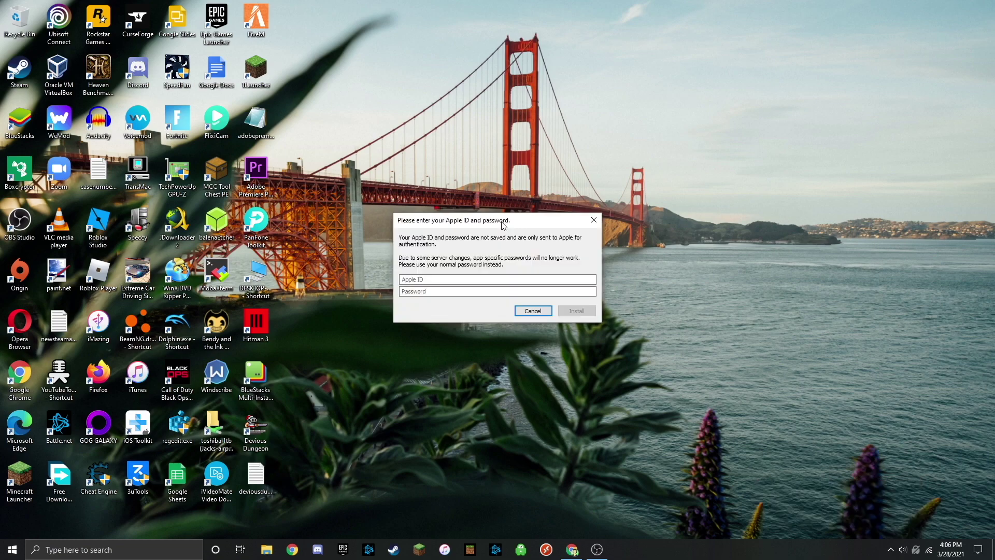
Enter the Apple ID and password, then submit them to start installing AltStore
left_click(454, 280)
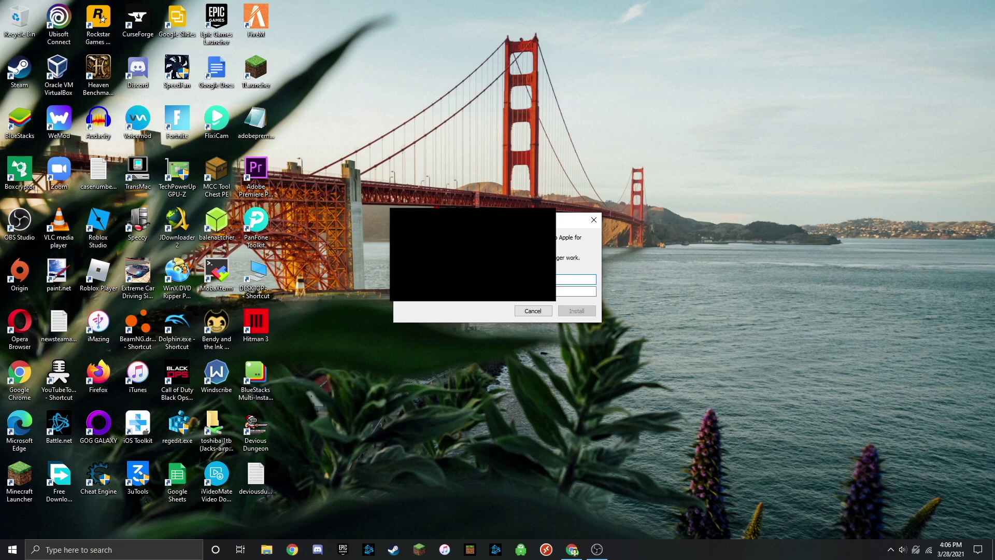
key("Tab")
key("ctrl+v")
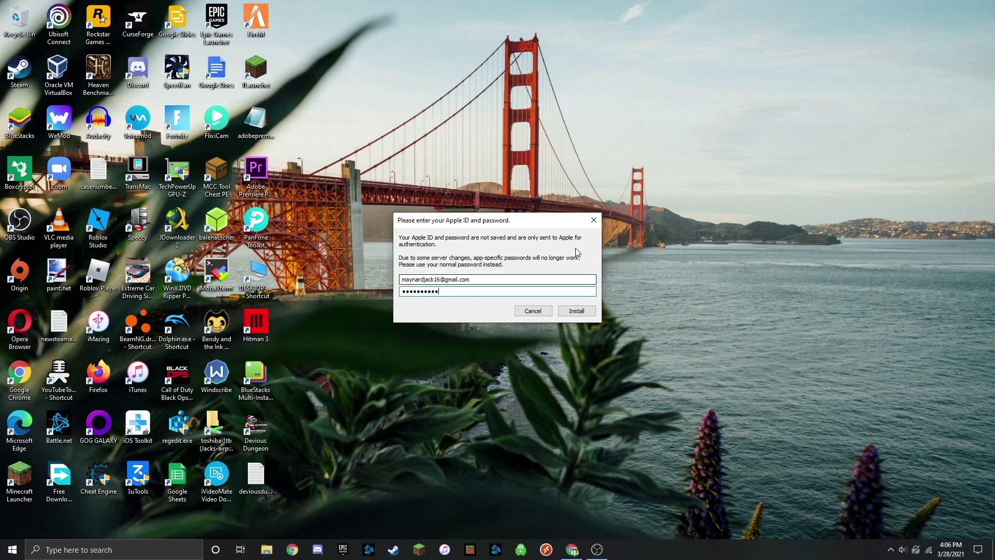
left_click(571, 309)
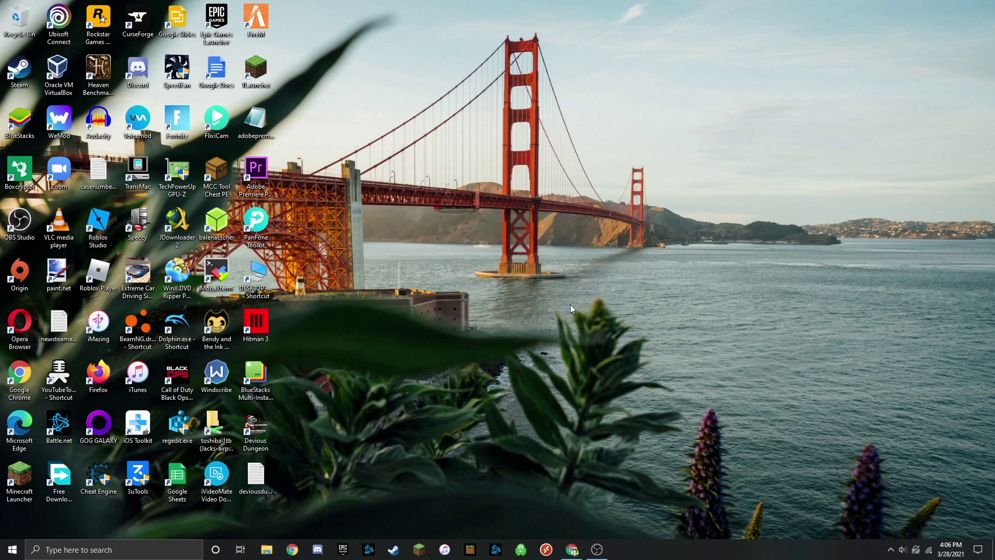